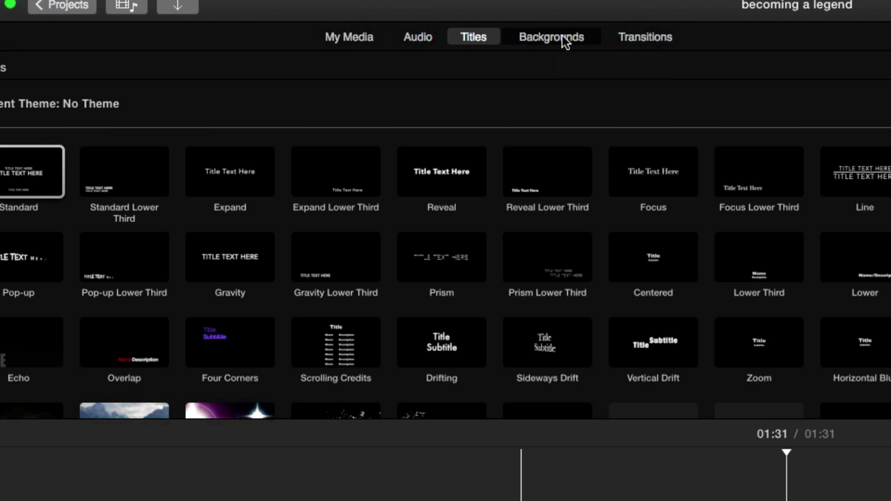
# - Switch the media browser to the Backgrounds collection of maps, globes and solid colours
pyautogui.click(564, 40)
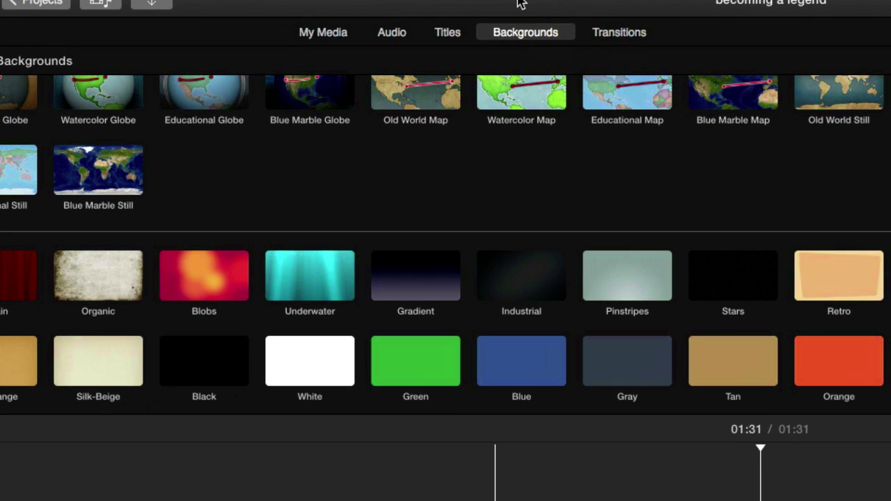
pyautogui.scroll(2, 391, 354)
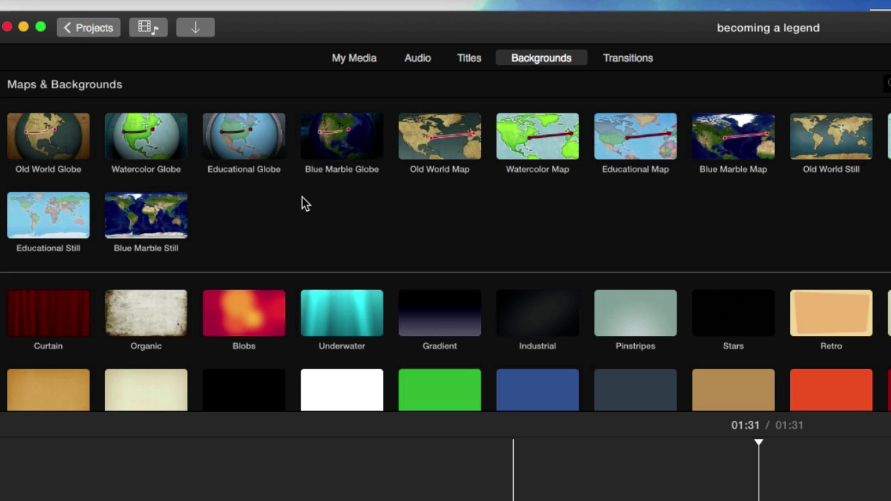
pyautogui.scroll(-2, 302, 197)
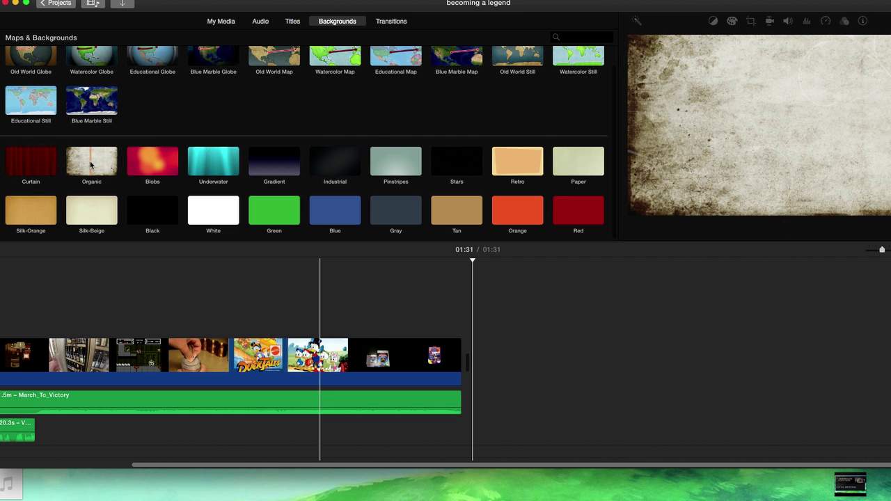
# - Add the Organic background as a 14.5s clip after the last clip in the timeline
pyautogui.moveTo(91, 164); pyautogui.dragTo(470, 395)
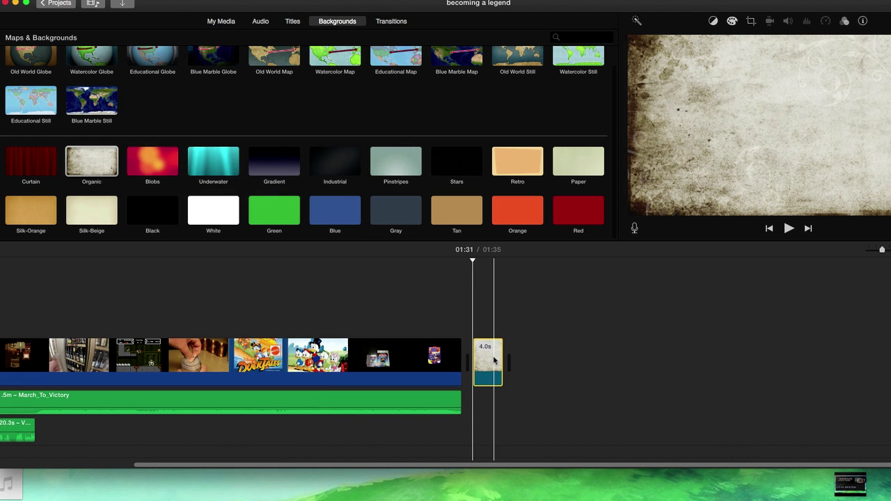
pyautogui.moveTo(495, 361); pyautogui.dragTo(566, 363)
pyautogui.click(536, 358)
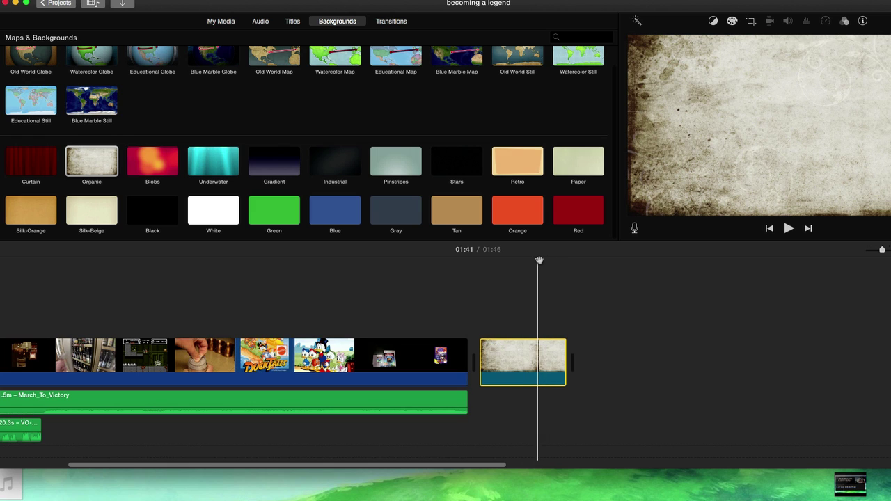
pyautogui.moveTo(537, 264)
pyautogui.mouseDown()
pyautogui.moveTo(557, 263)
pyautogui.moveTo(487, 262)
pyautogui.moveTo(497, 264)
pyautogui.mouseUp()
pyautogui.click(292, 21)
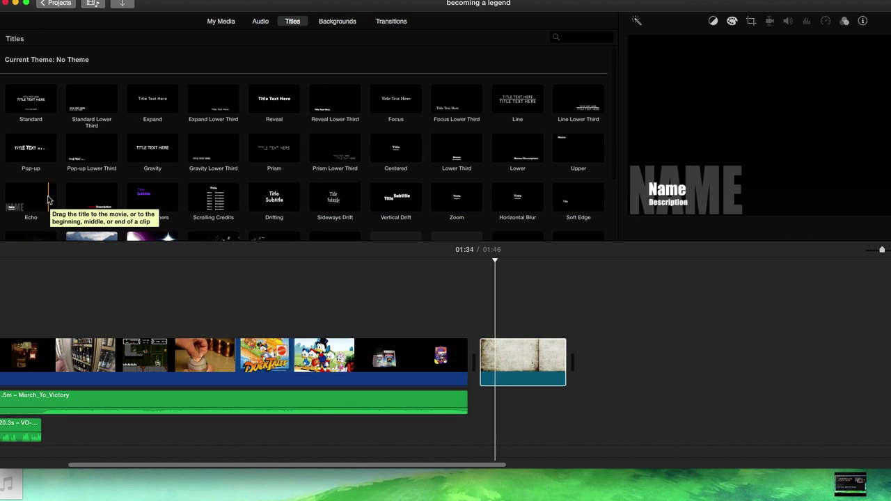
# - Place a Standard title over the Organic clip and lengthen it from 4.0s to 11.9s
pyautogui.moveTo(32, 104); pyautogui.dragTo(505, 329)
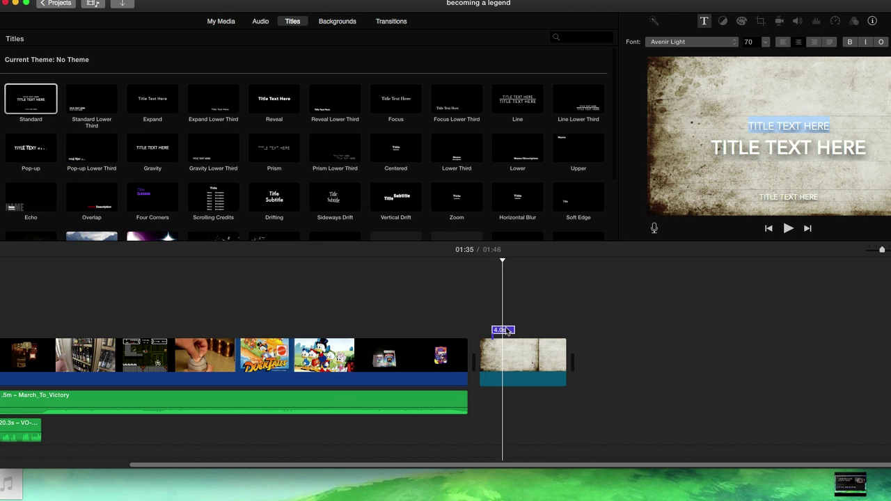
pyautogui.click(516, 331)
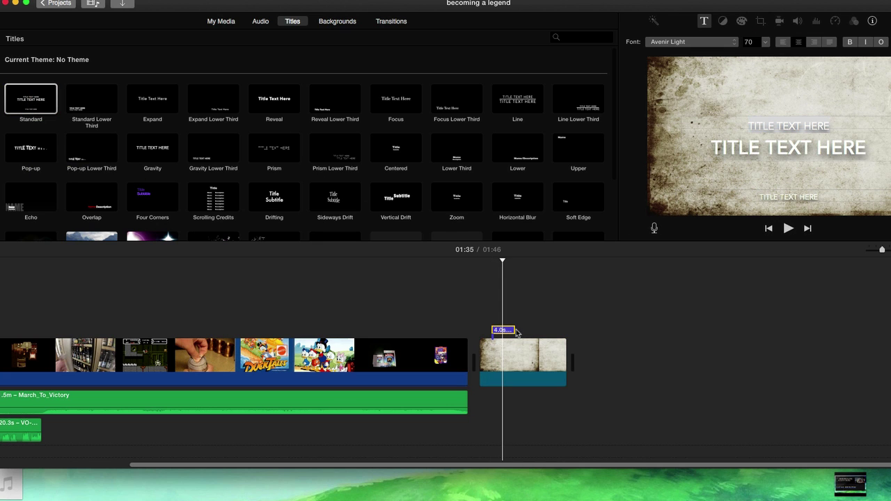
pyautogui.moveTo(516, 333); pyautogui.dragTo(563, 330)
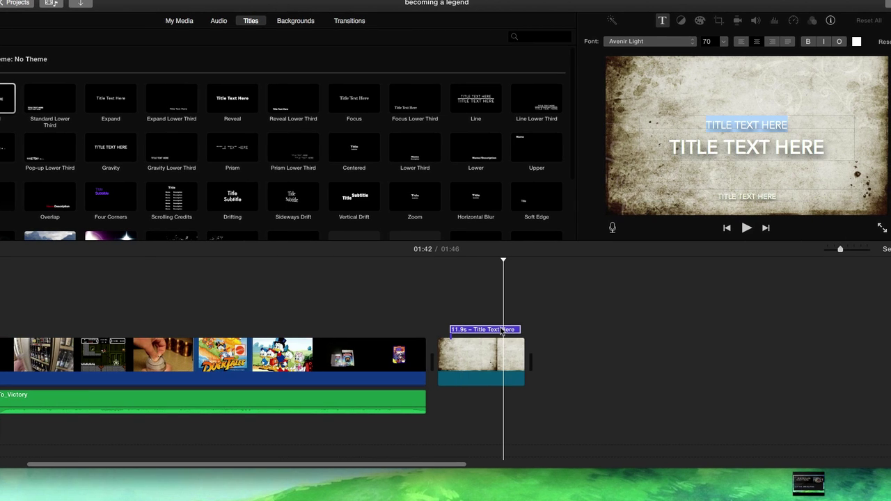
# - Delete the text of the main, lower and top placeholder title lines
pyautogui.moveTo(833, 147); pyautogui.dragTo(682, 147)
pyautogui.press('BackSpace')
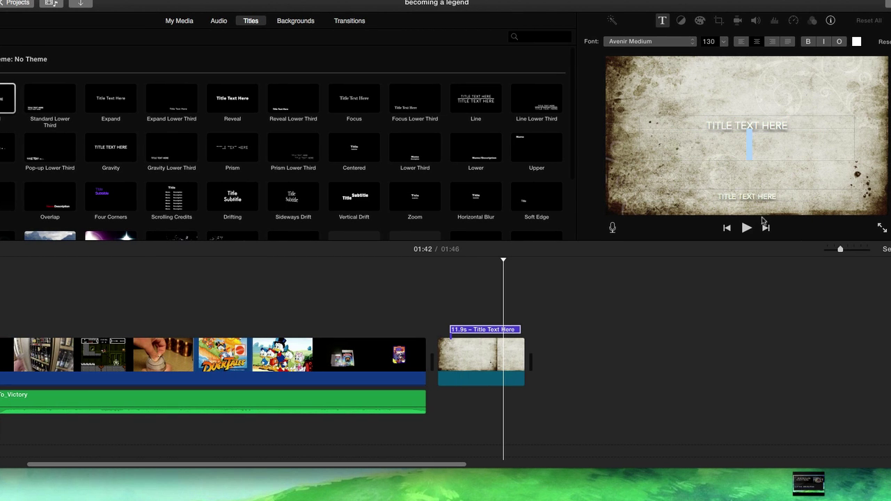
pyautogui.moveTo(727, 197); pyautogui.dragTo(708, 196)
pyautogui.press('BackSpace')
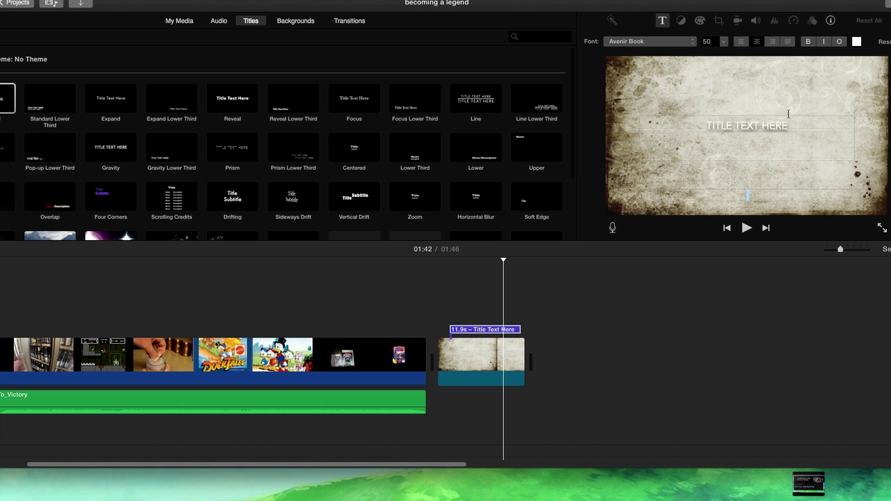
pyautogui.press('BackSpace')
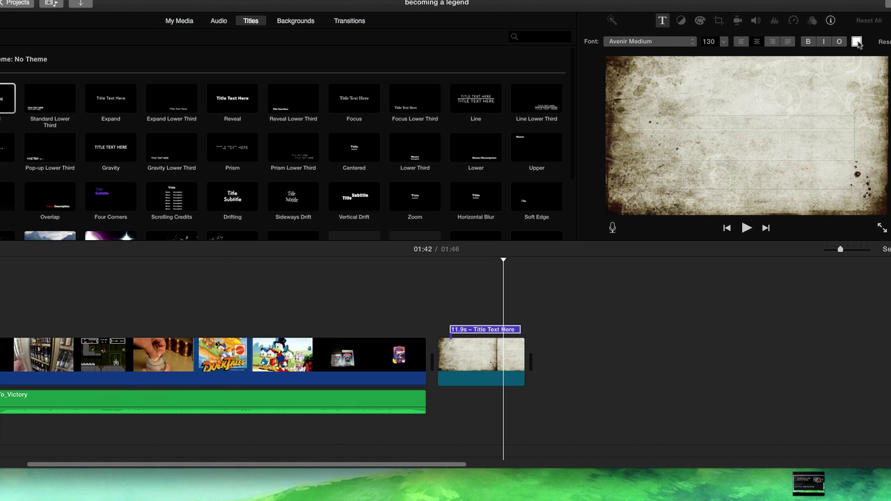
# - Type ANYTHING as the title text and colour it red
pyautogui.click(856, 41)
pyautogui.click(212, 321)
pyautogui.click(160, 321)
pyautogui.write('AN')
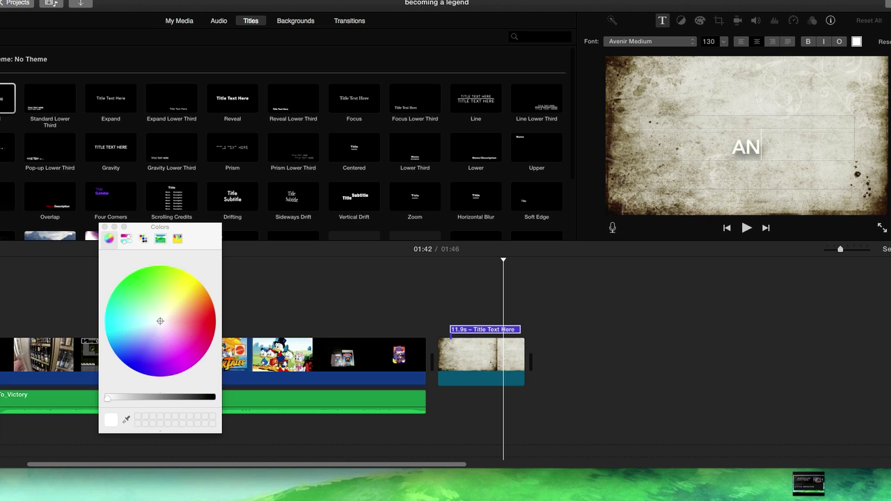
pyautogui.write('YTHING')
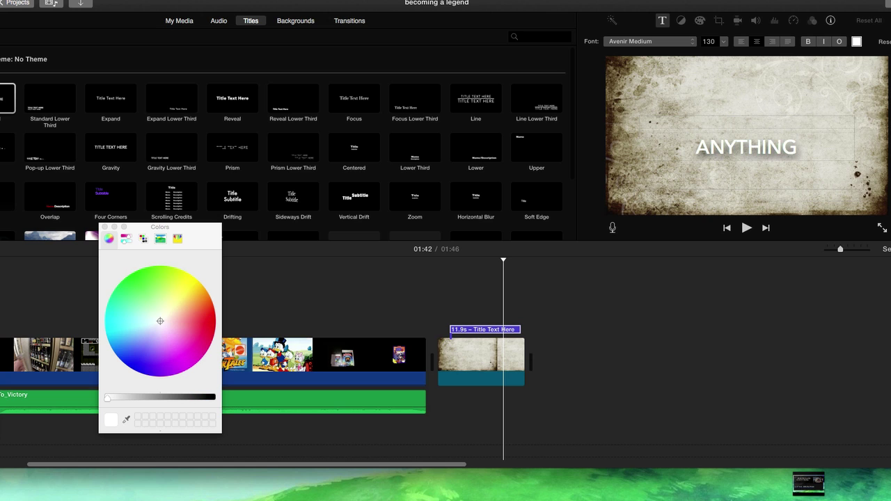
pyautogui.click(488, 331)
pyautogui.click(208, 318)
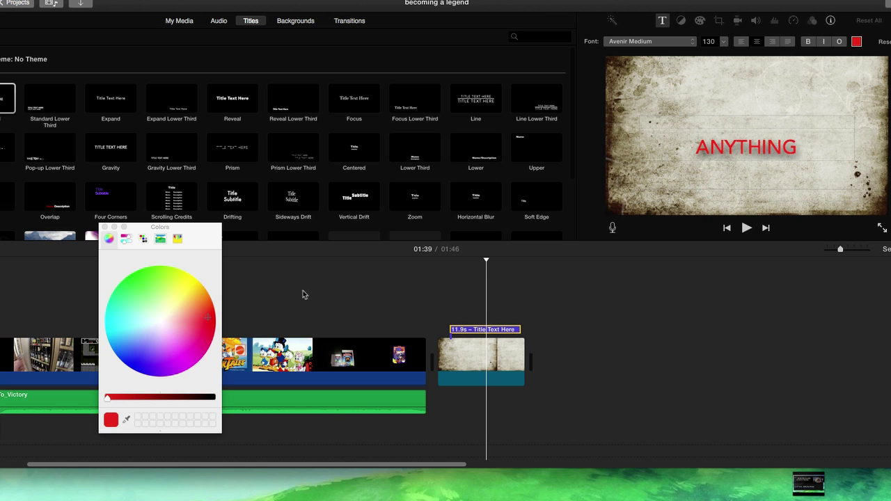
pyautogui.click(104, 227)
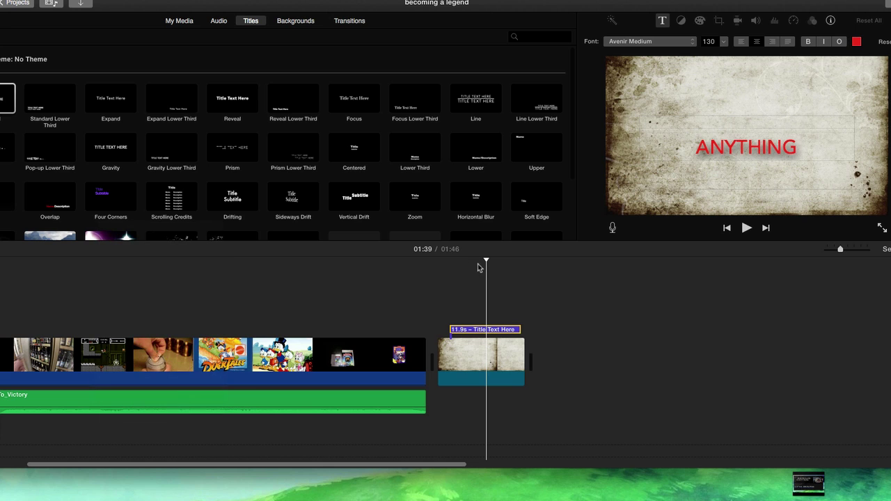
# - Preview the title from 01:31, then stretch the Organic background from 14.5s to 40.3s
pyautogui.moveTo(488, 260); pyautogui.dragTo(437, 260)
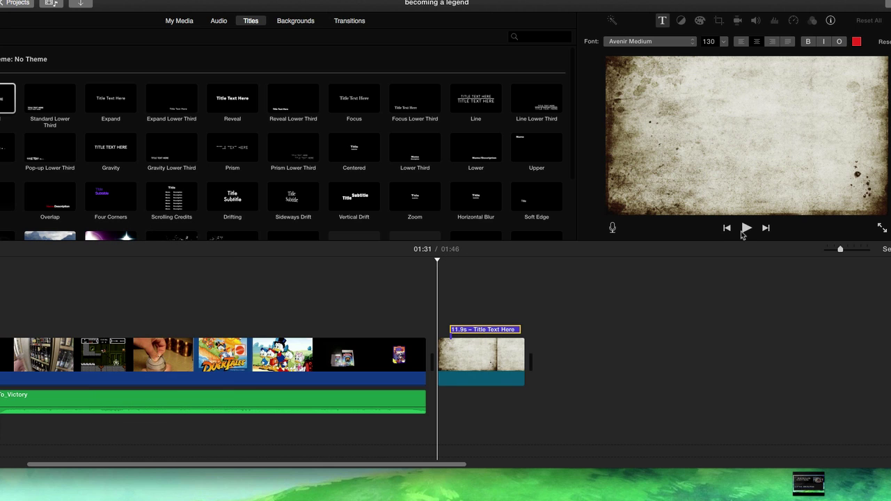
pyautogui.click(746, 229)
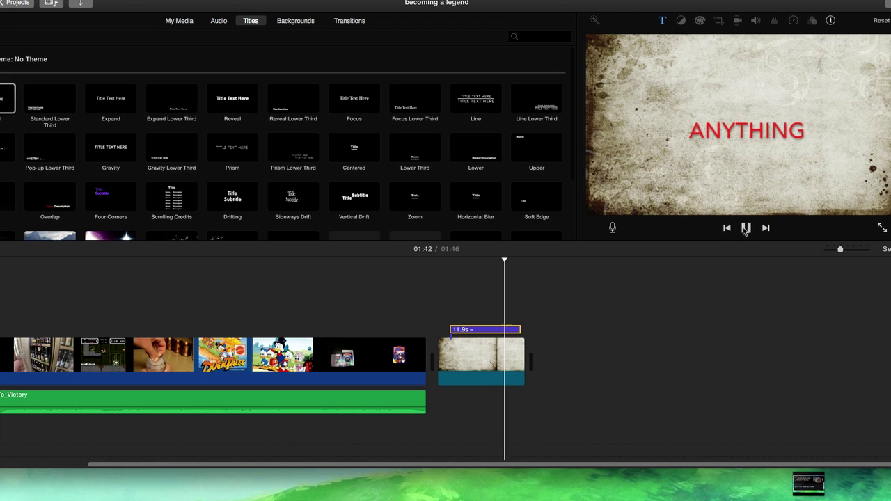
pyautogui.click(745, 230)
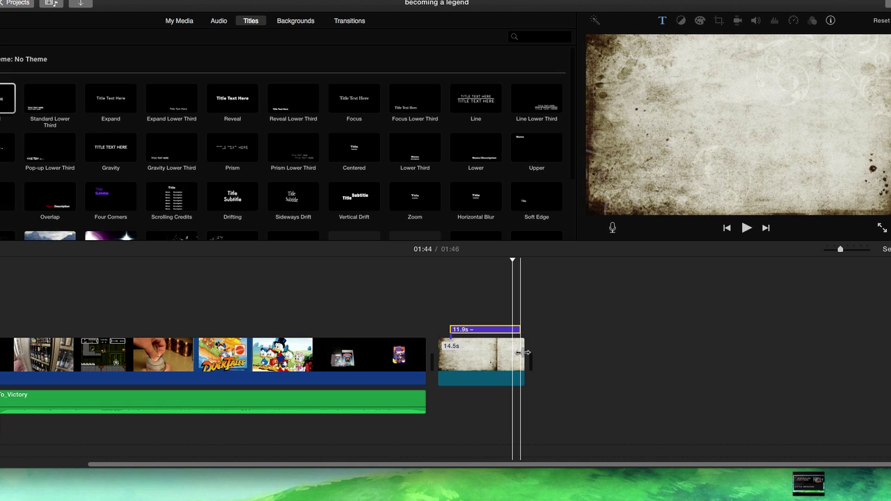
pyautogui.moveTo(522, 353); pyautogui.dragTo(680, 355)
pyautogui.click(291, 355)
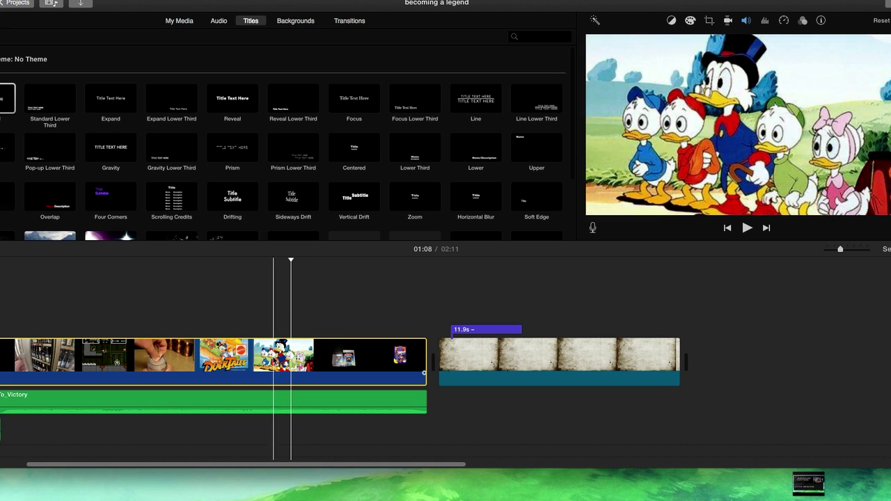
# - Connect the Nightmare on Elm Street clip above the background's end, trimmed from 9.8s to 6.3s
pyautogui.click(185, 24)
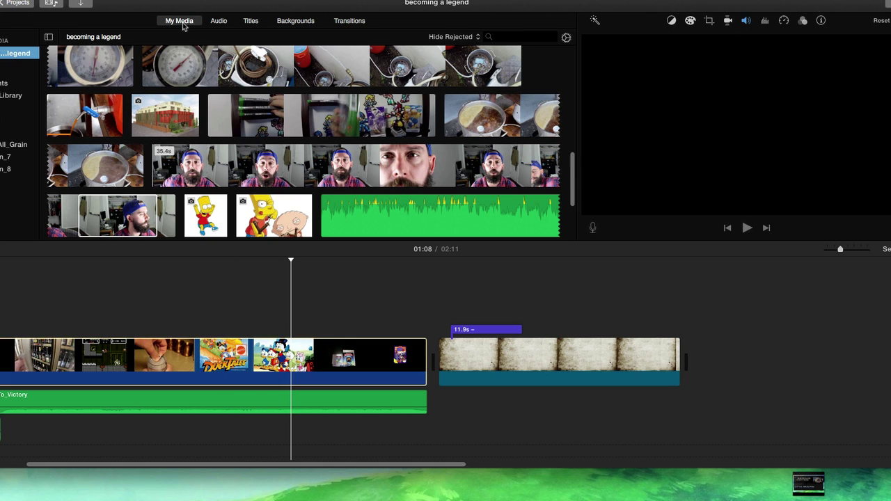
pyautogui.scroll(5, 207, 169)
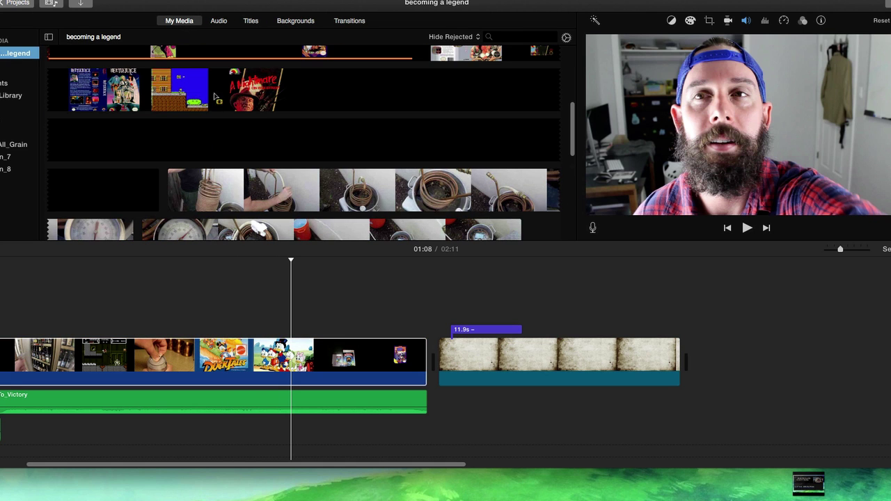
pyautogui.moveTo(235, 91); pyautogui.dragTo(679, 315)
pyautogui.click(698, 361)
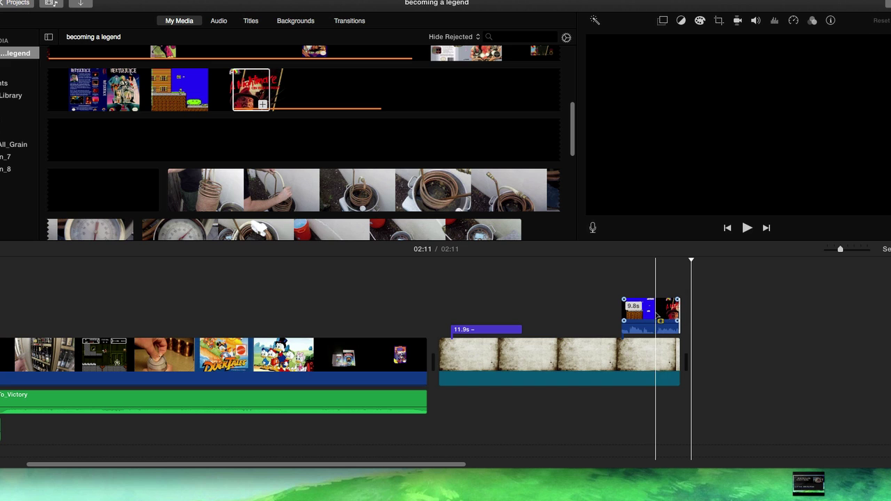
pyautogui.moveTo(621, 313); pyautogui.dragTo(658, 314)
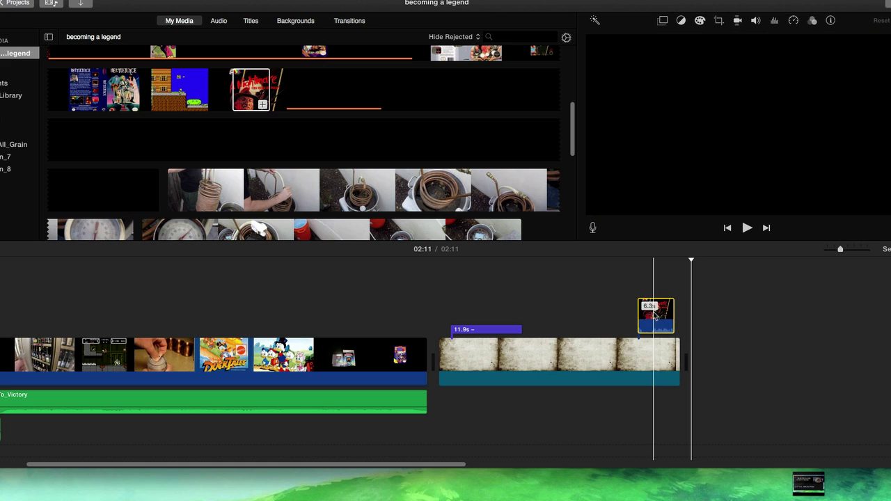
# - Make the overlay clip a Picture in Picture and enlarge its box
pyautogui.click(662, 22)
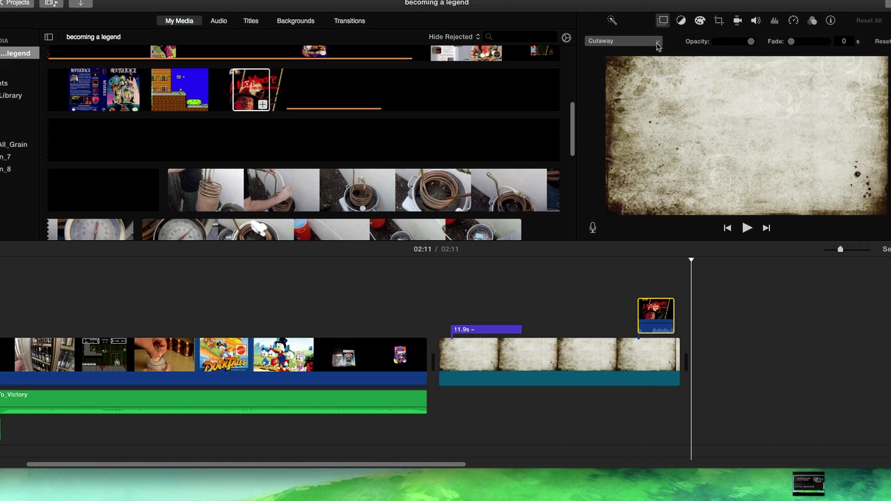
pyautogui.click(658, 41)
pyautogui.click(638, 82)
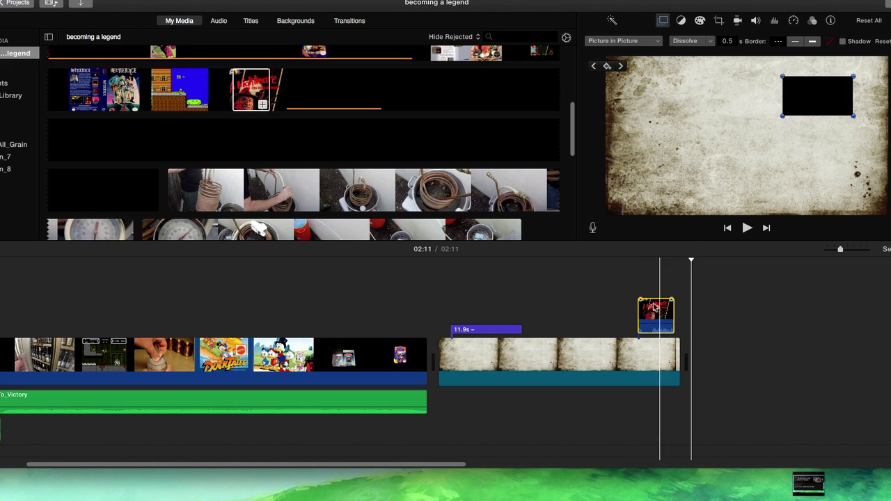
pyautogui.click(660, 306)
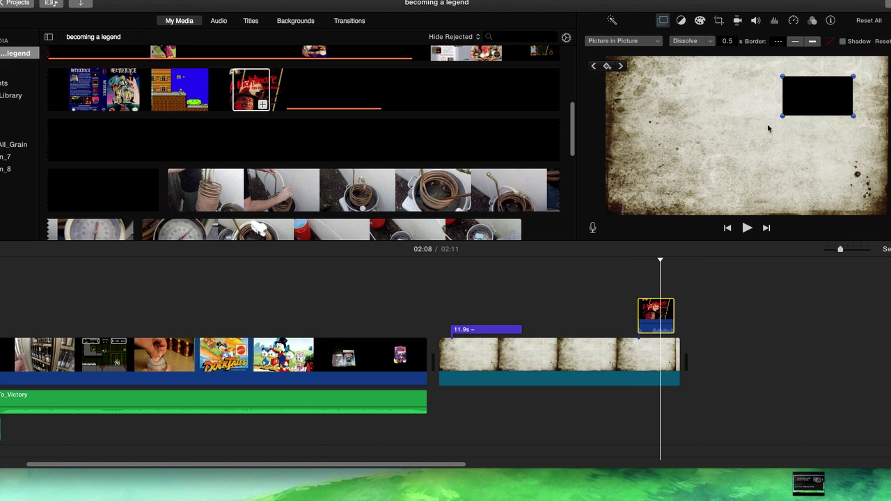
pyautogui.moveTo(781, 116); pyautogui.dragTo(649, 191)
# - Preview the picture-in-picture effect from 02:02, then delete the background with its title and overlay
pyautogui.click(623, 278)
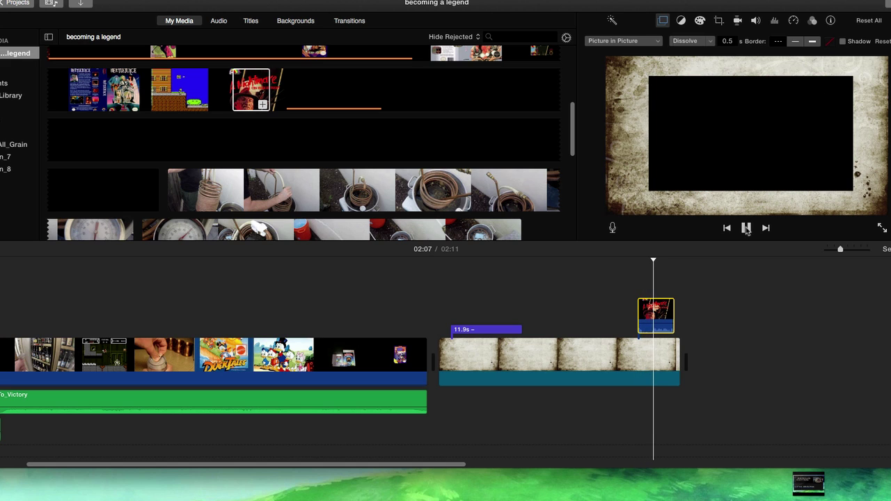
pyautogui.click(746, 229)
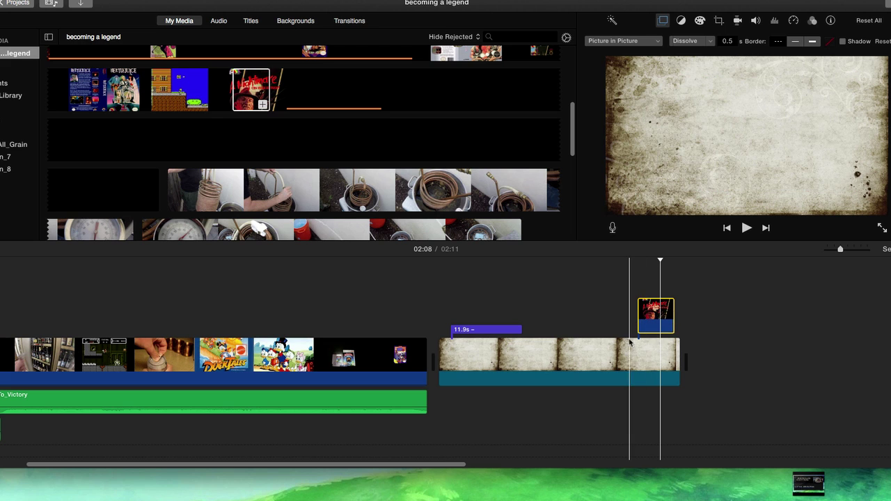
pyautogui.click(634, 367)
pyautogui.press('Delete')
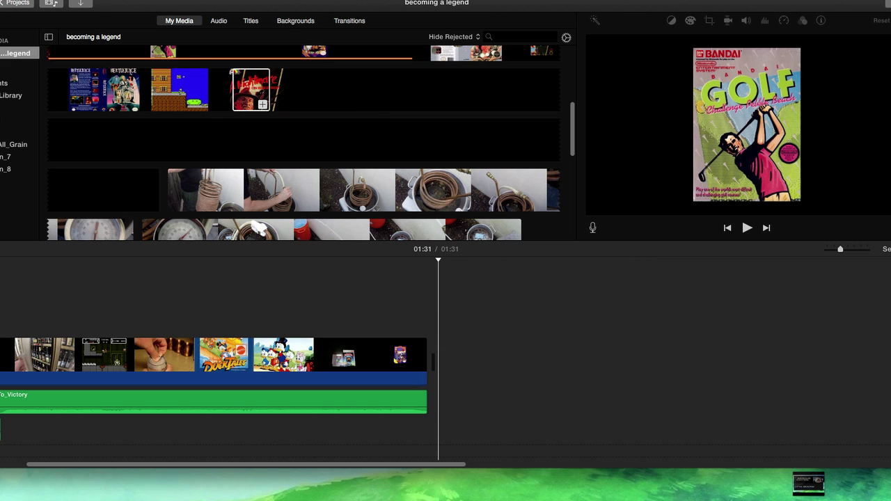
# - Drag mario.jpg from the desktop onto the end of the timeline as a 4.0s clip
pyautogui.moveTo(600, 3); pyautogui.dragTo(3, 4)
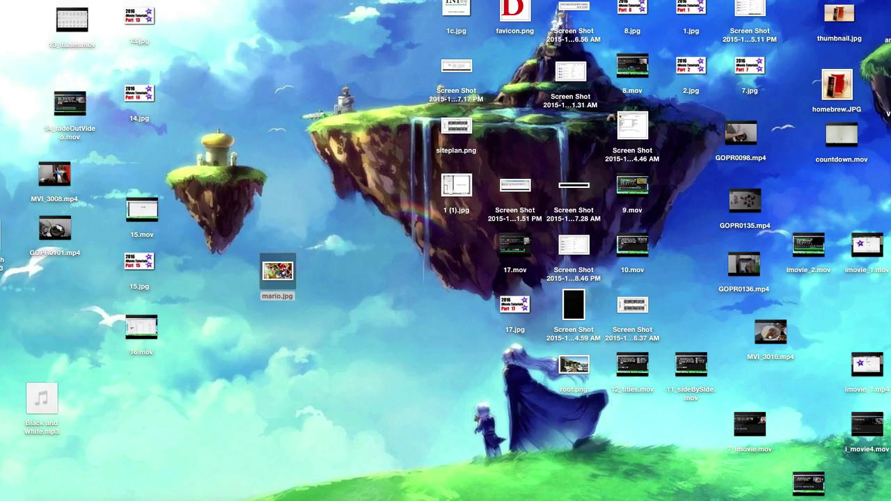
pyautogui.moveTo(286, 271); pyautogui.dragTo(699, 277)
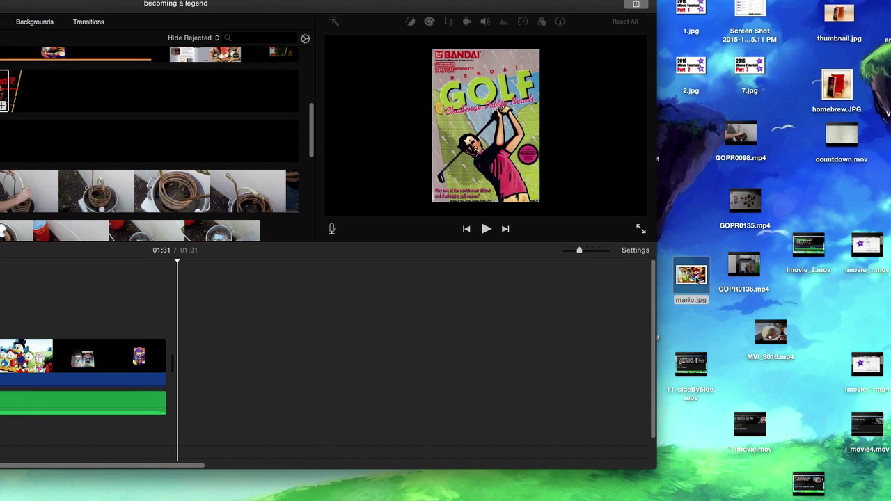
pyautogui.moveTo(699, 278); pyautogui.dragTo(216, 369)
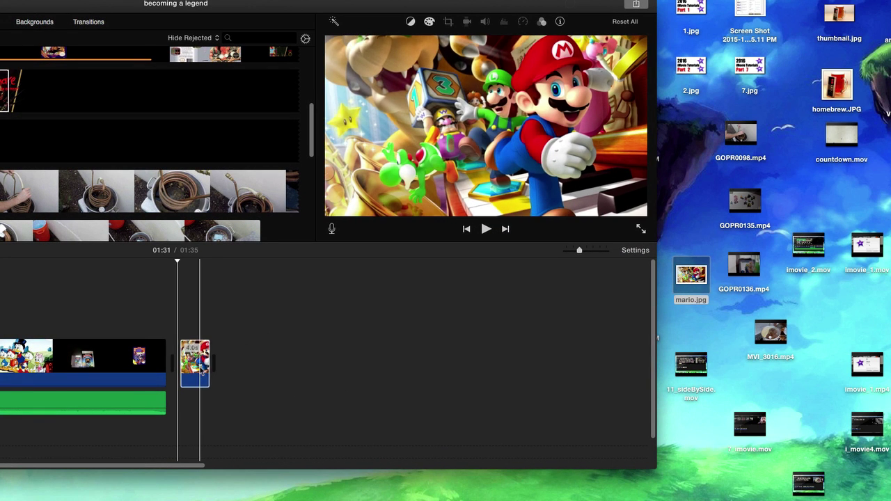
# - Lengthen the Mario clip from 4.0s to 36.8s, making the movie 02:08
pyautogui.click(202, 369)
pyautogui.moveTo(244, 7); pyautogui.dragTo(550, 4)
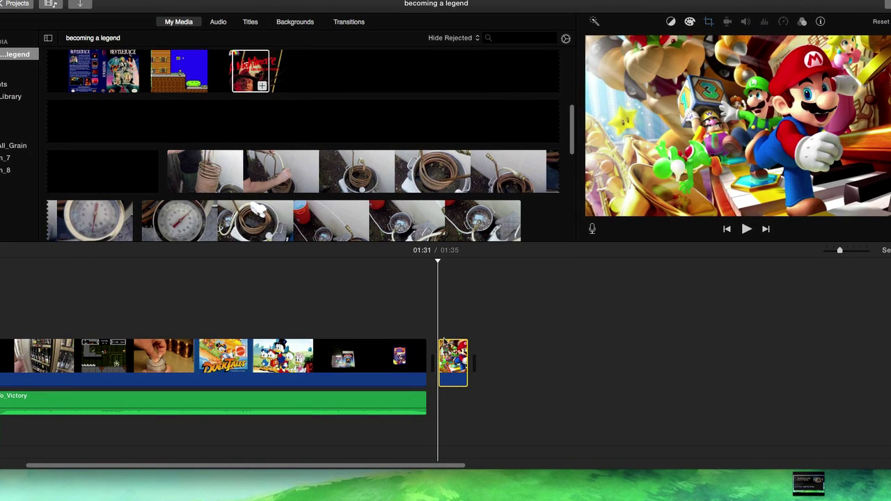
pyautogui.moveTo(467, 360); pyautogui.dragTo(659, 362)
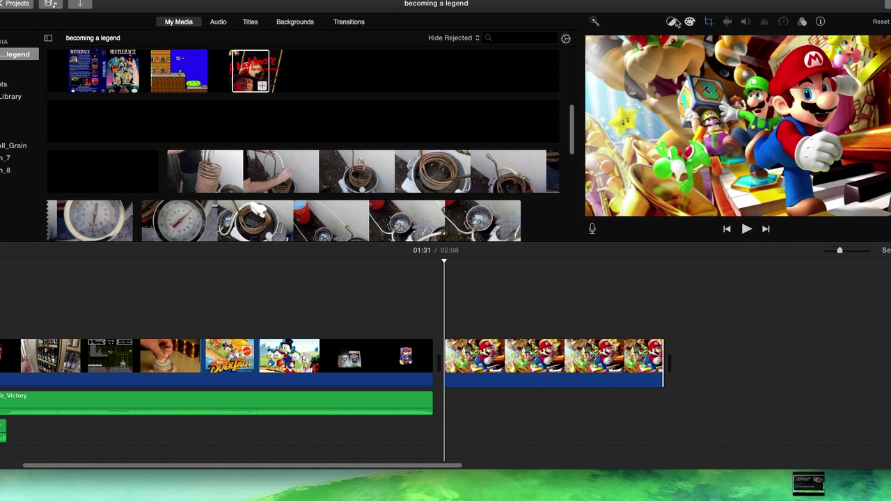
# - Set the Mario image's cropping style to Fit
pyautogui.click(710, 22)
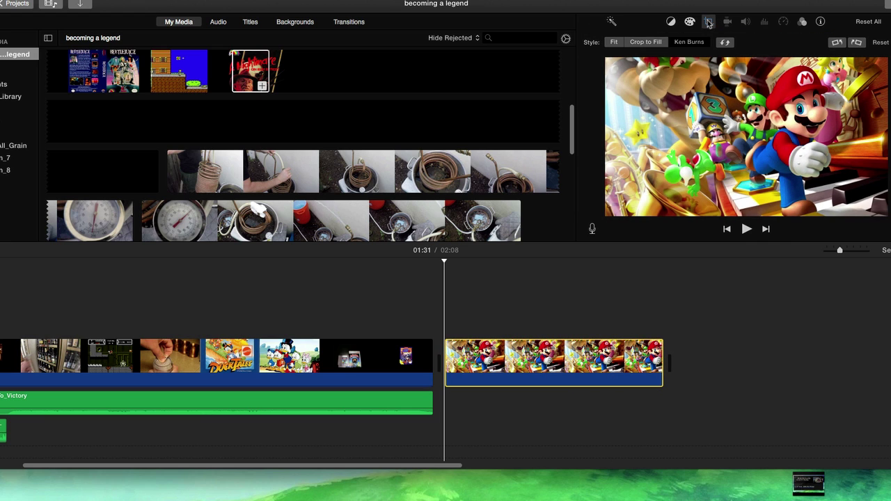
pyautogui.click(613, 42)
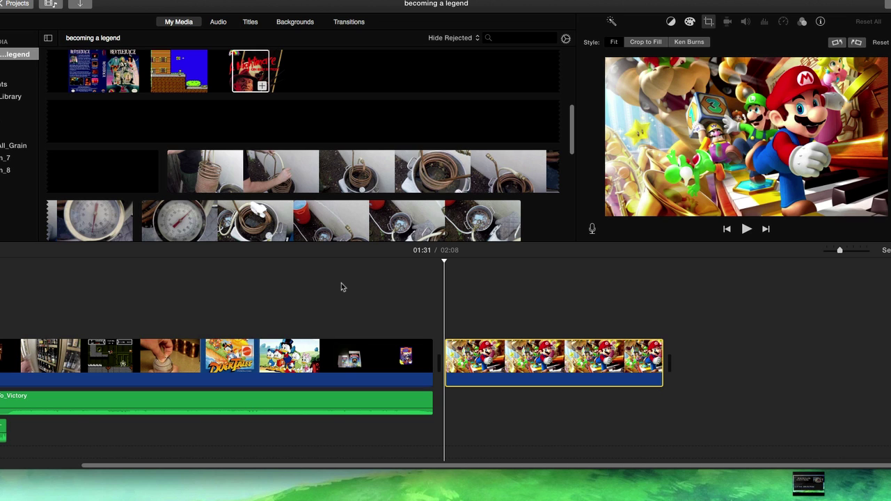
pyautogui.click(289, 221)
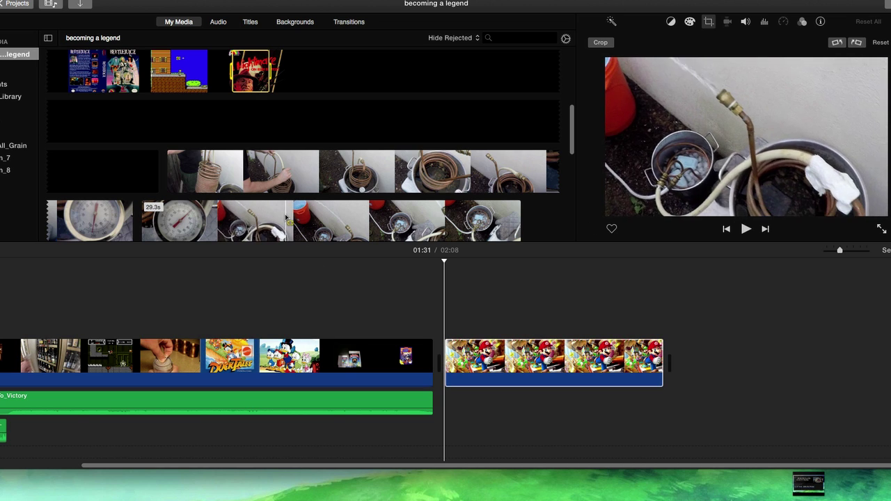
pyautogui.click(449, 263)
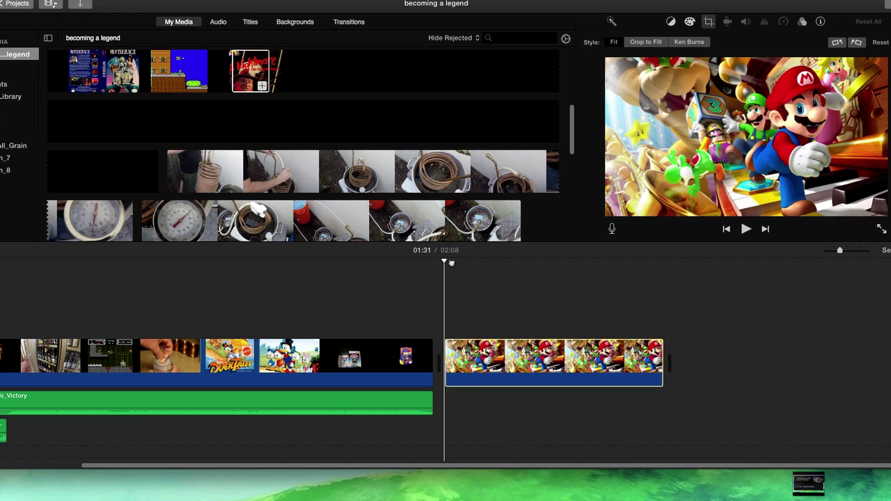